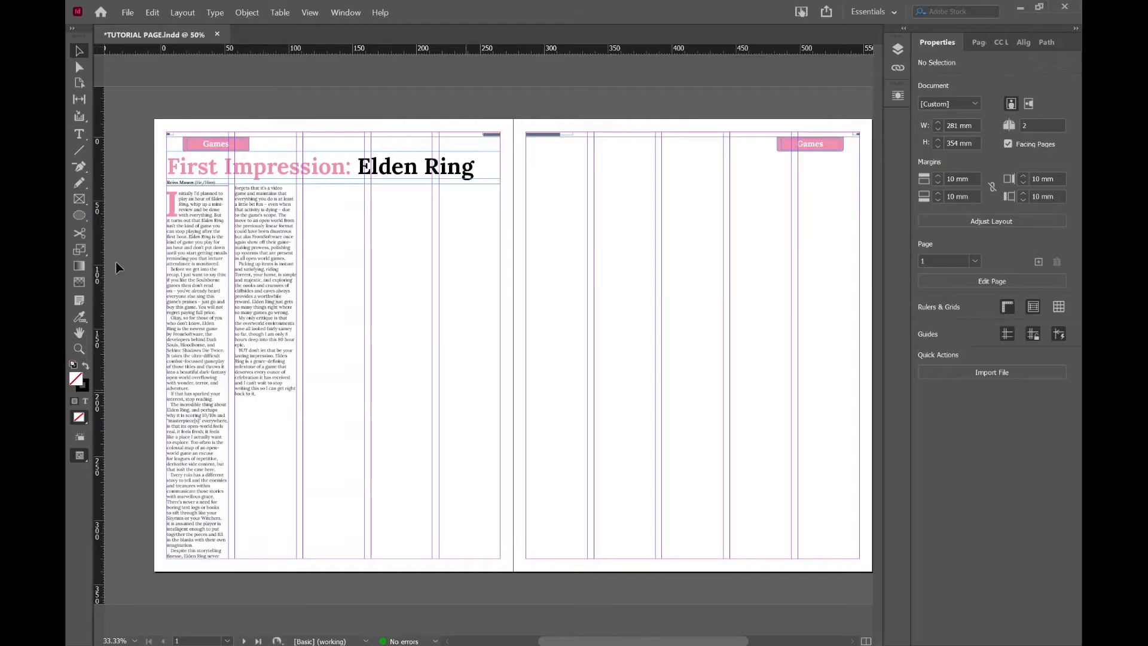
Draw a square picture frame about 94 mm wide in the empty columns of the first page.
key("f")
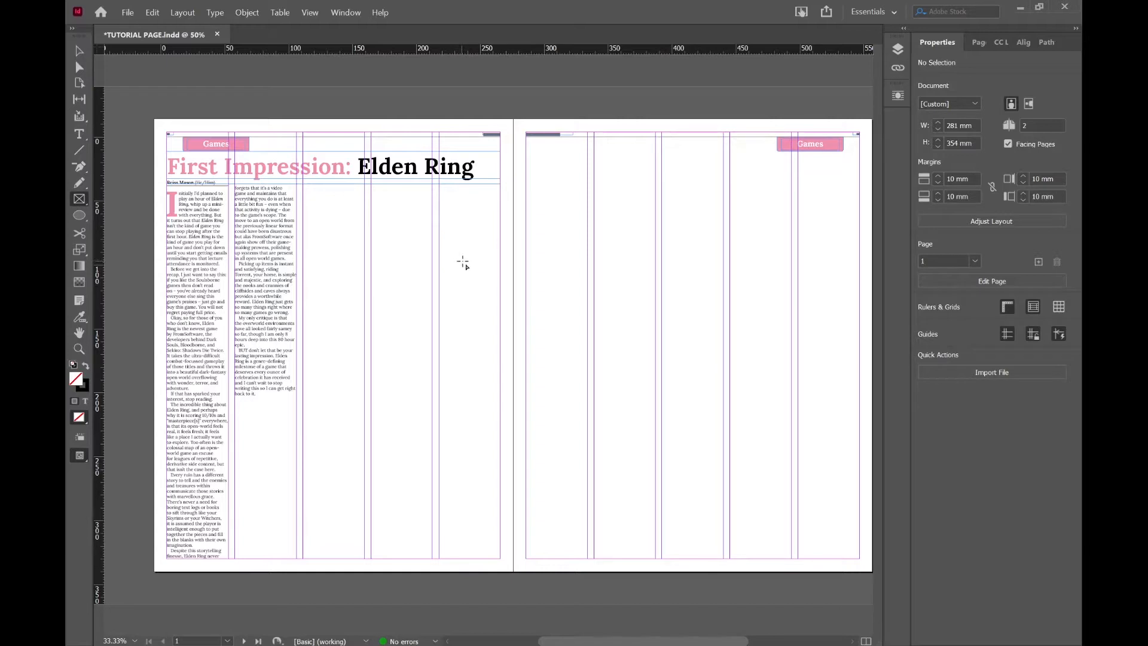
left_click_drag(470, 254, 347, 368)
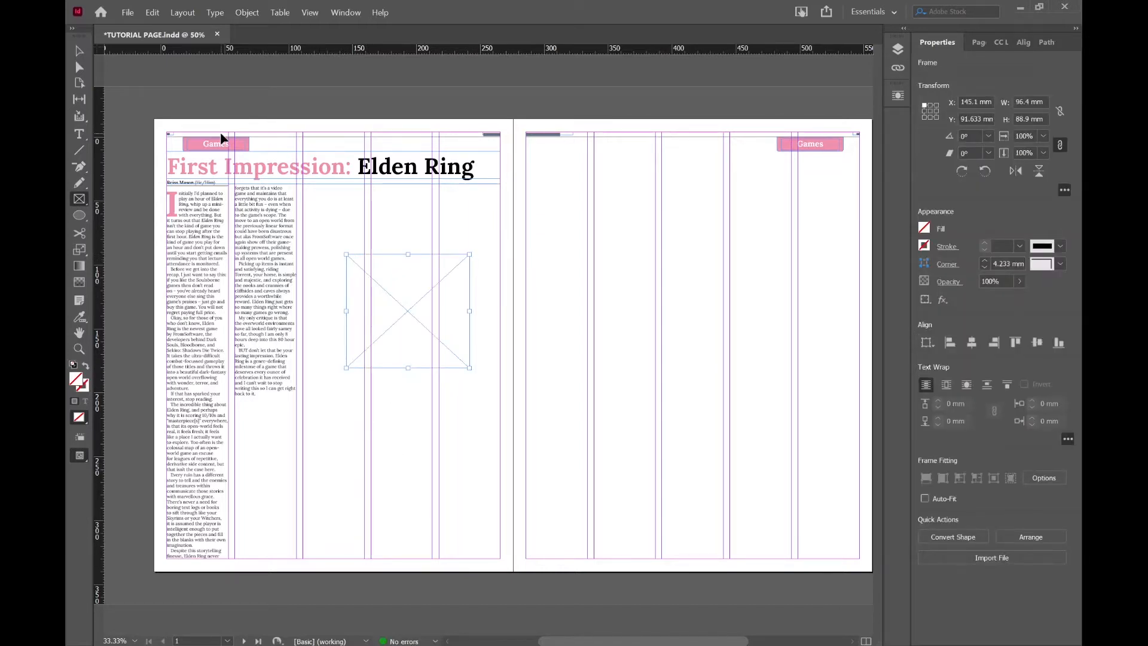
key("ctrl+z")
left_click_drag(473, 246, 353, 365)
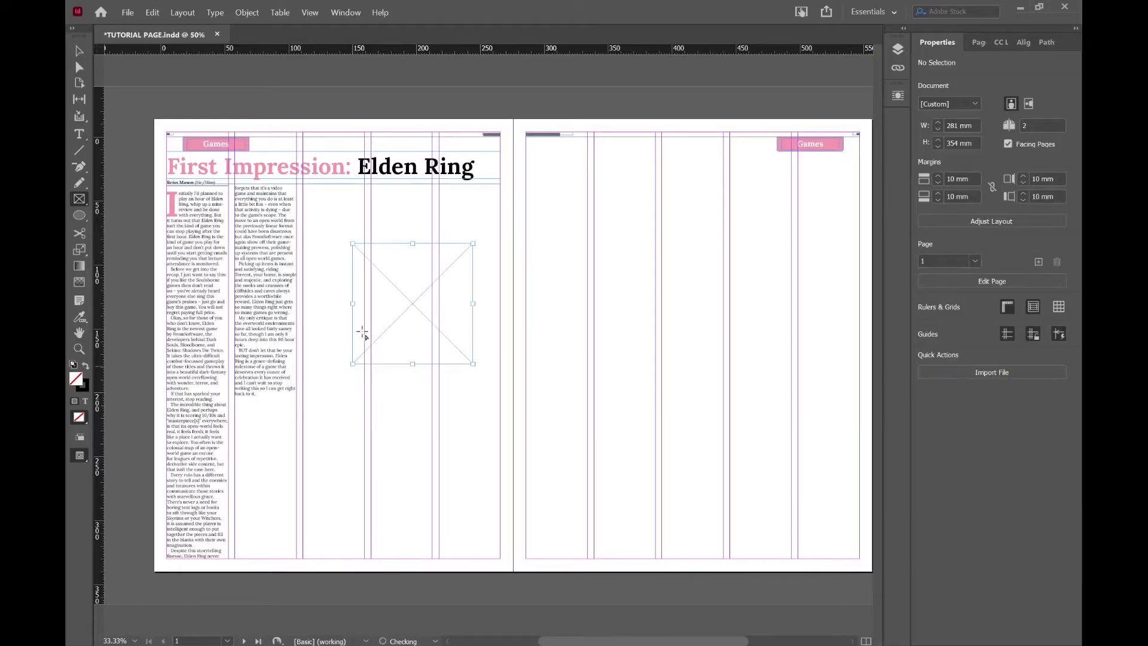
left_click(81, 51)
left_click_drag(420, 290, 410, 274)
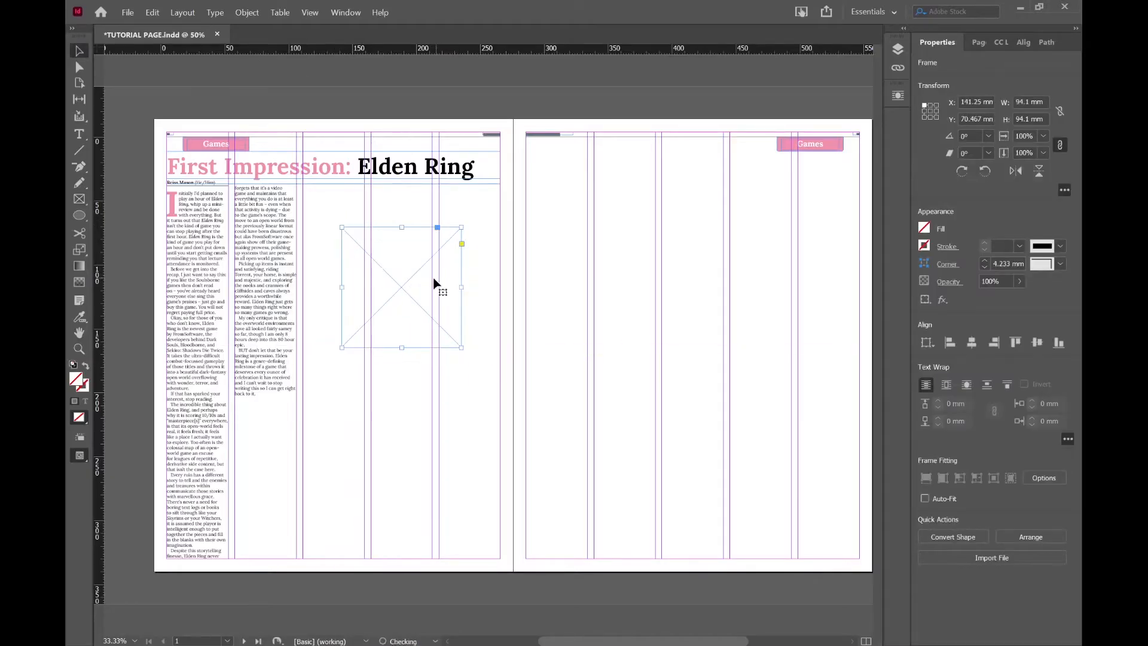
Fit the frame across the last two columns beneath the headline, about 101.4 mm wide and 59 mm high.
key("ctrl+equal")
key("ctrl+equal")
key("ctrl+equal")
scroll(499, 324, "down", 2)
scroll(499, 327, "up", 3)
left_click_drag(487, 360, 586, 250)
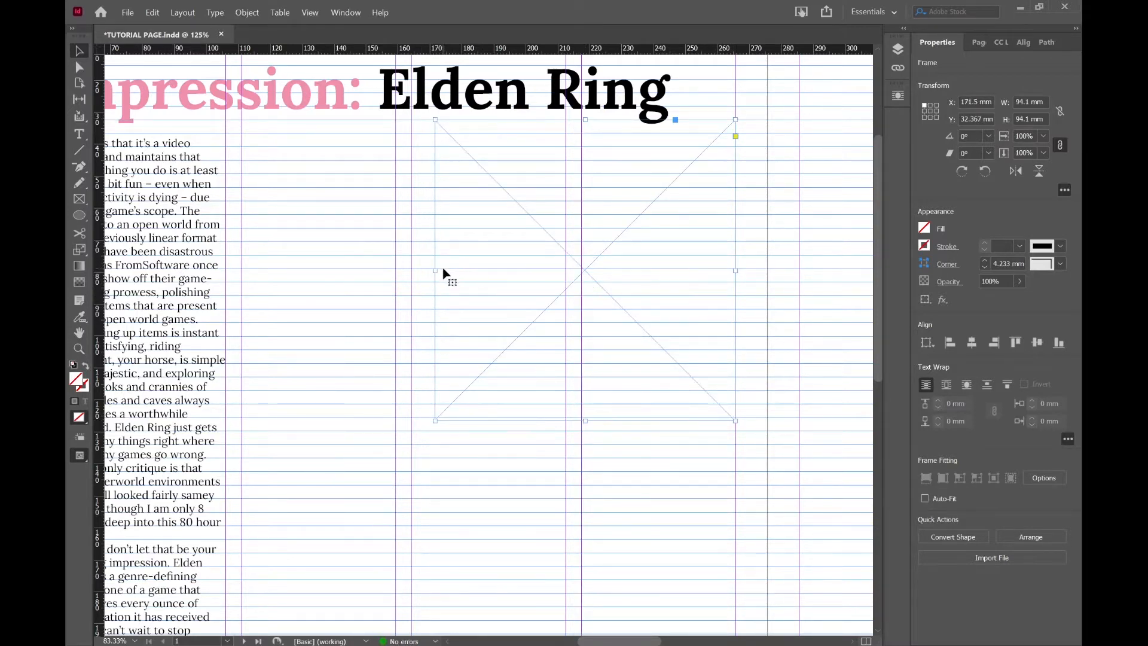
left_click_drag(434, 271, 411, 270)
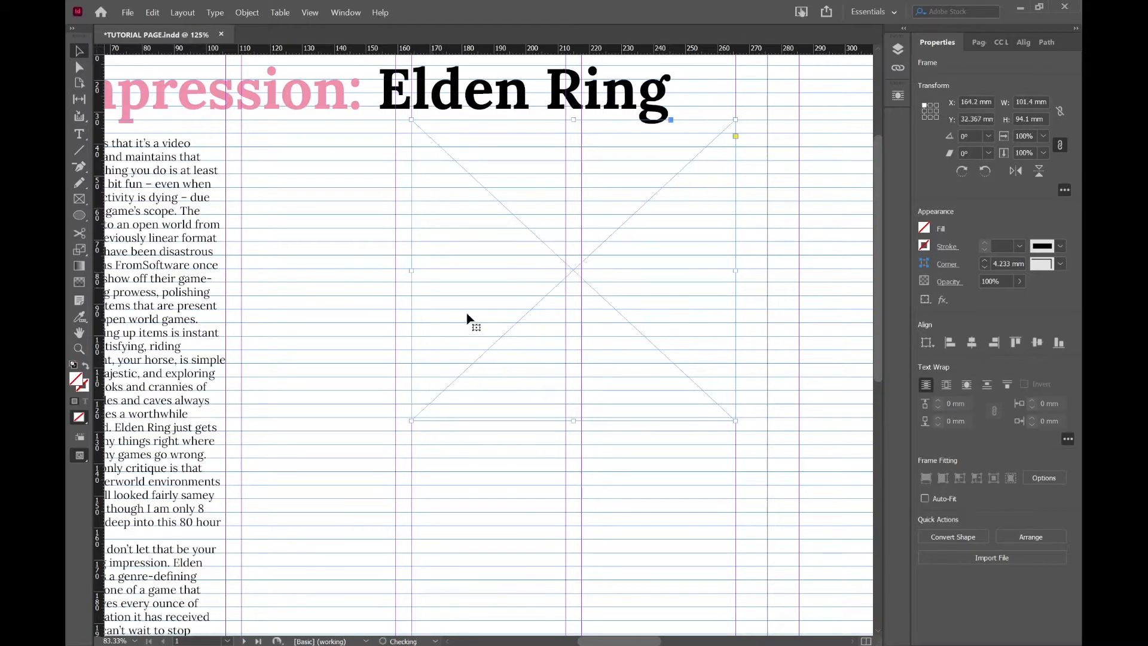
left_click_drag(572, 421, 609, 344)
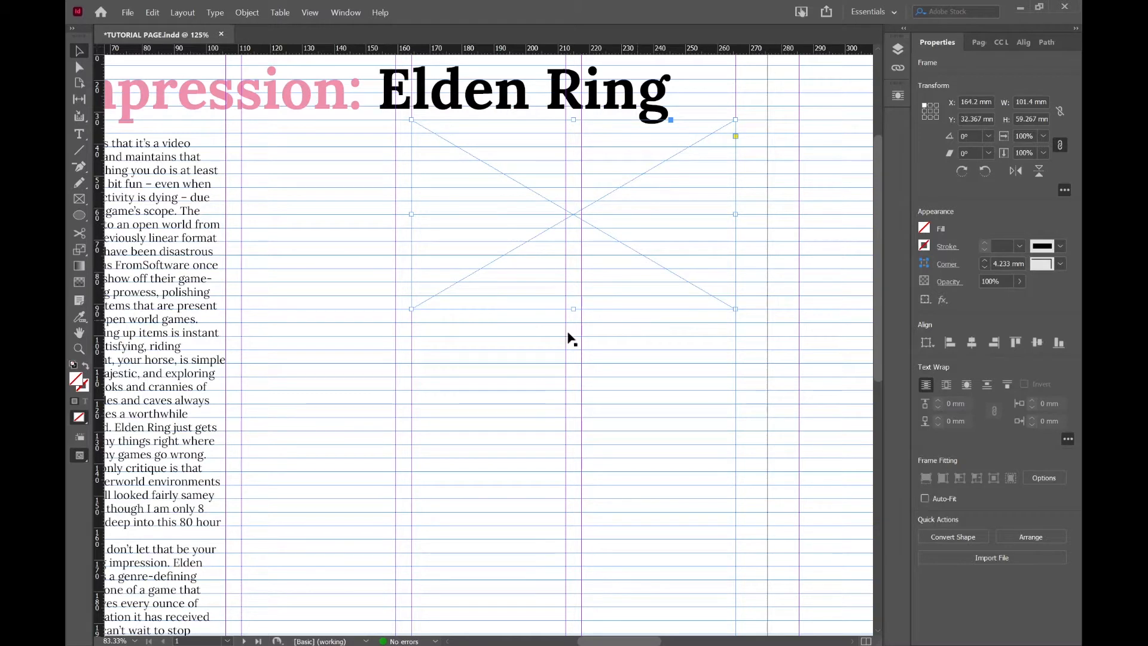
Import the photo of the three women in costume into the empty frame.
double_click(537, 234)
left_click(556, 207)
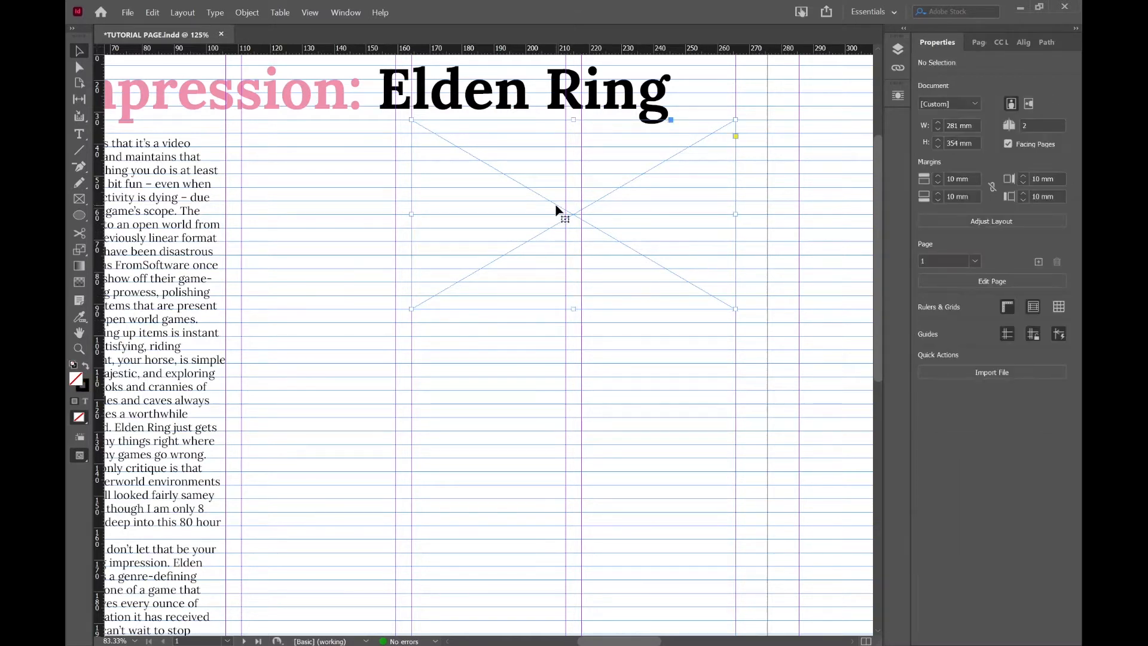
left_click(945, 557)
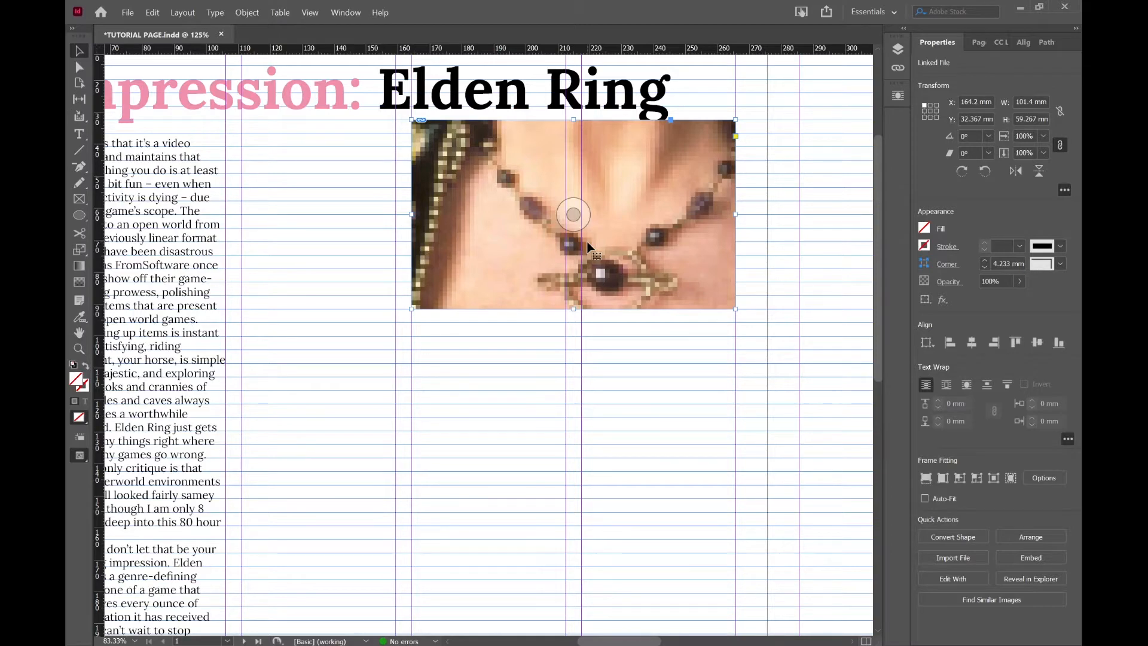
Scale the oversized photo inside its frame down to about 23%, keeping its proportions.
key("ctrl+minus")
key("ctrl+minus")
key("ctrl+minus")
key("ctrl+minus")
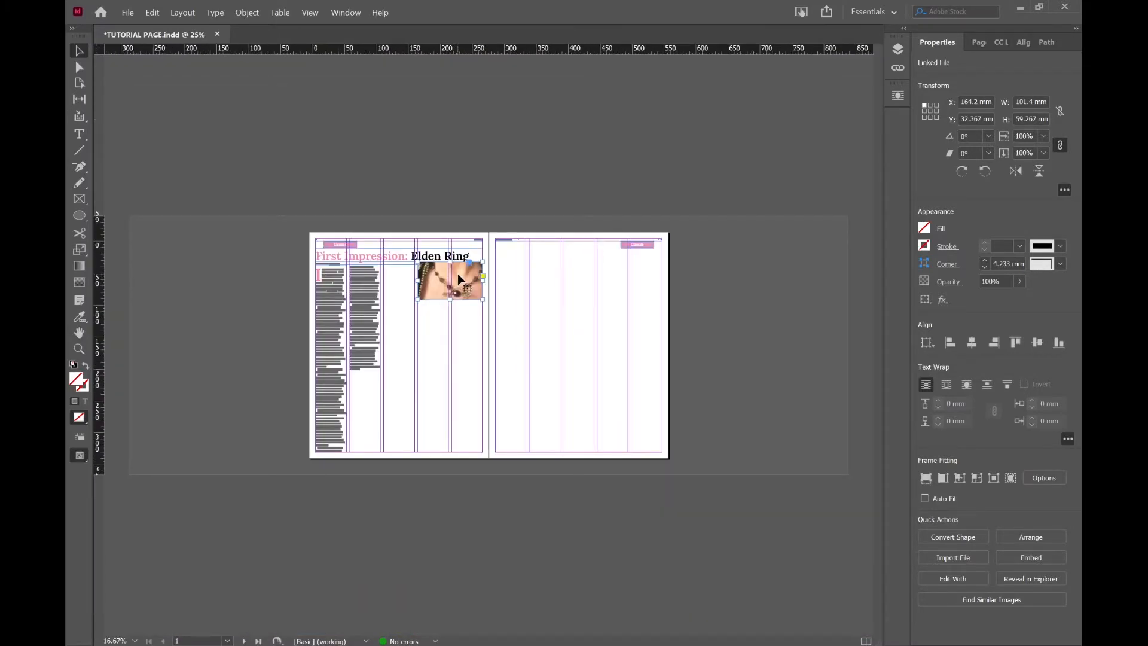
left_click(458, 274)
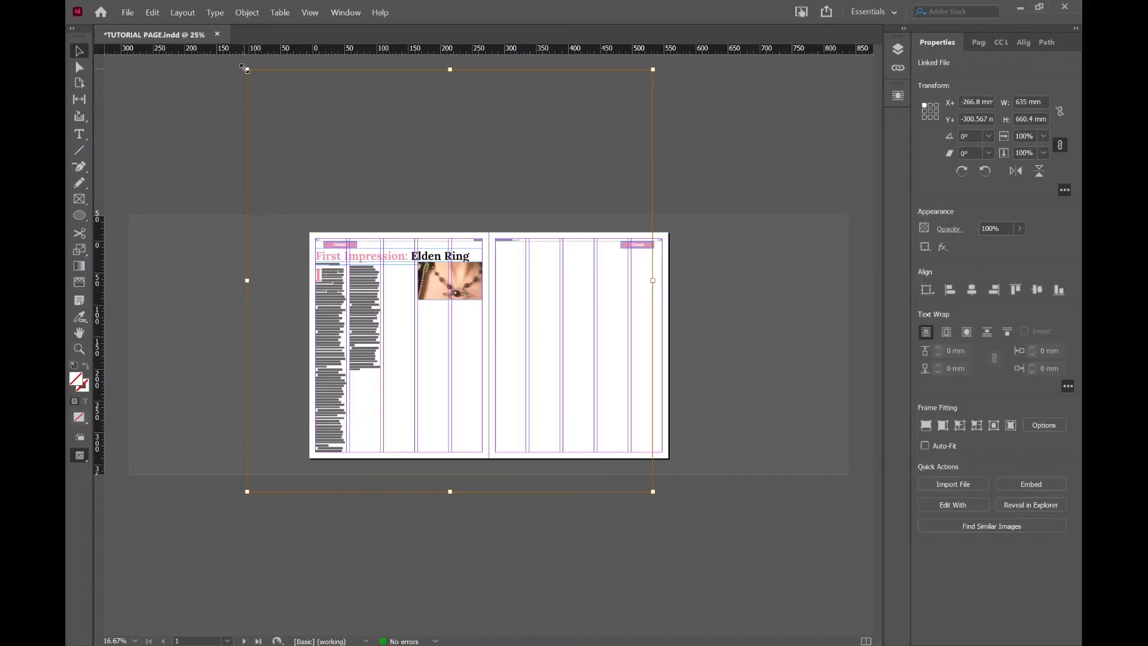
left_click_drag(245, 68, 395, 246)
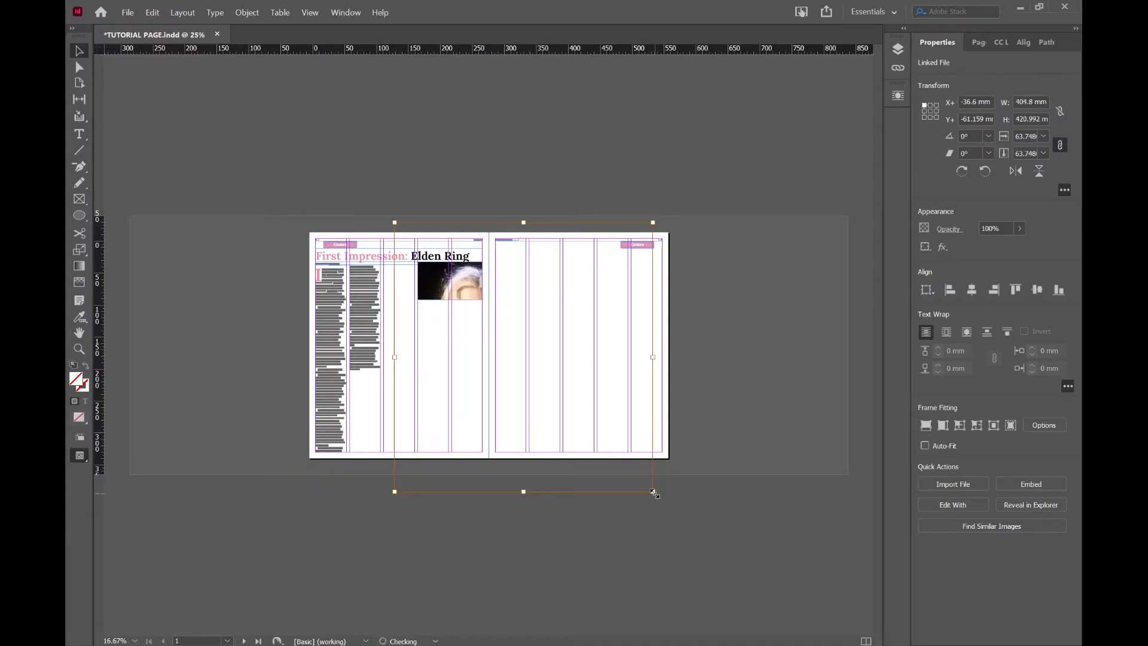
left_click_drag(652, 491, 477, 321)
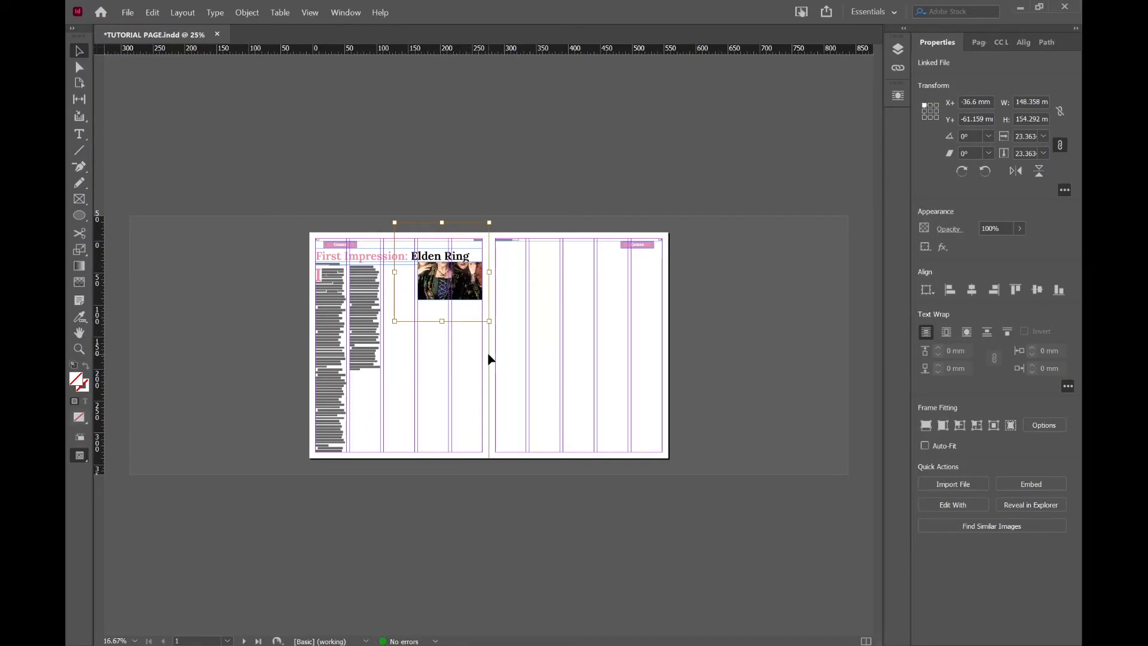
Reduce the photo further to about 17% so all three faces fit within the frame.
key("ctrl+equal")
key("ctrl+equal")
key("ctrl+equal")
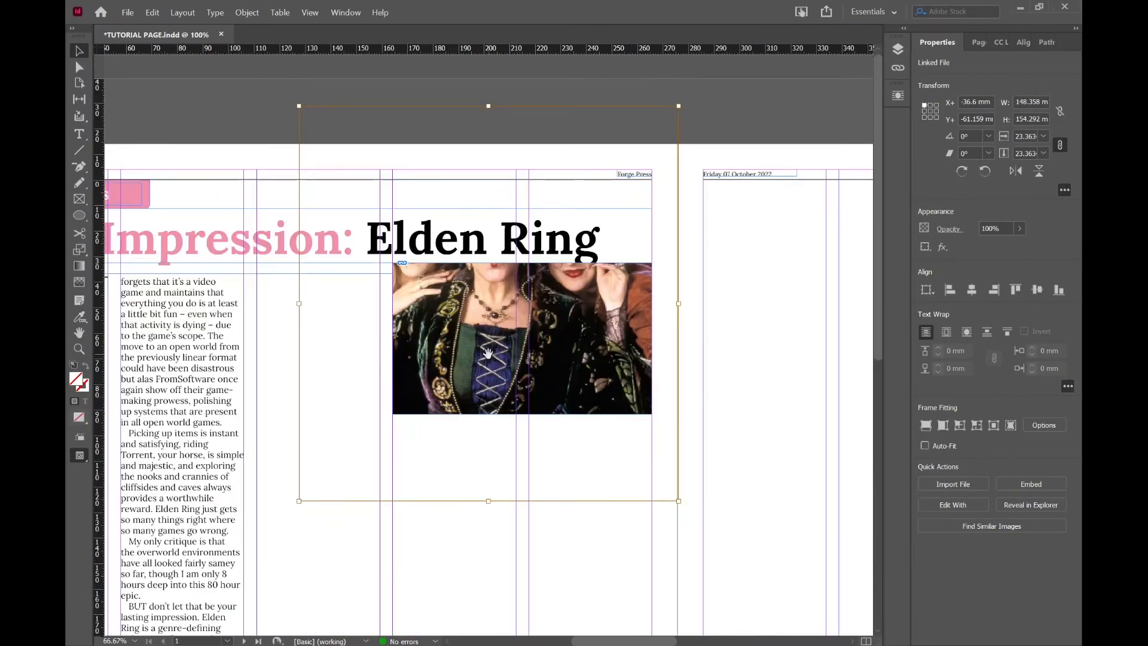
left_click_drag(299, 105, 380, 191)
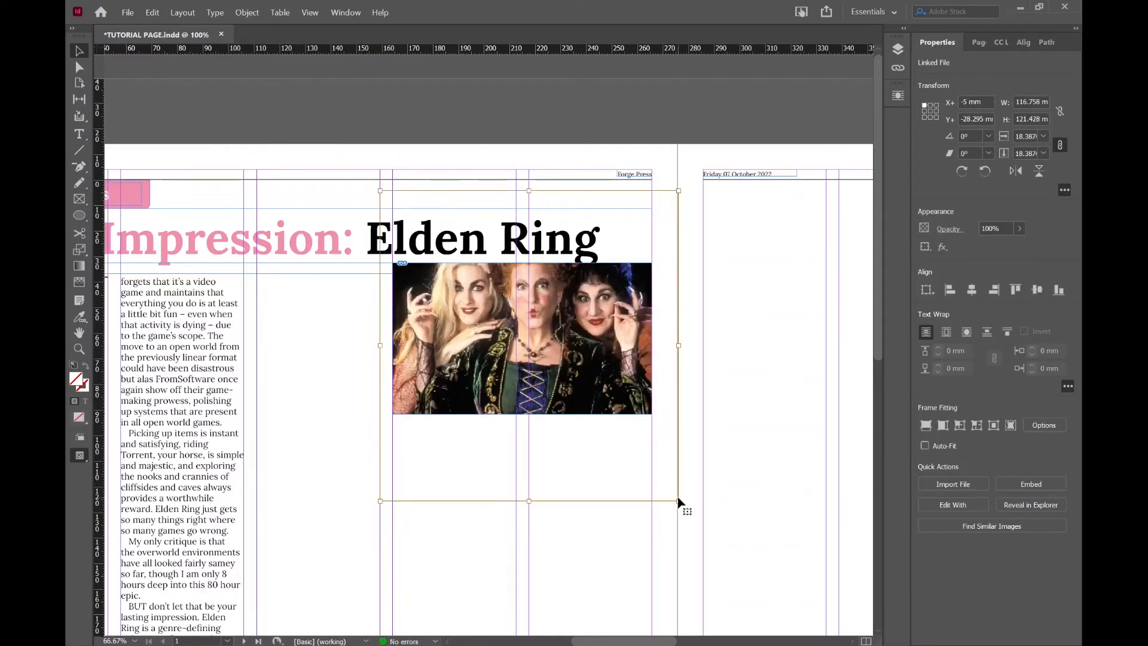
left_click_drag(679, 499, 659, 481)
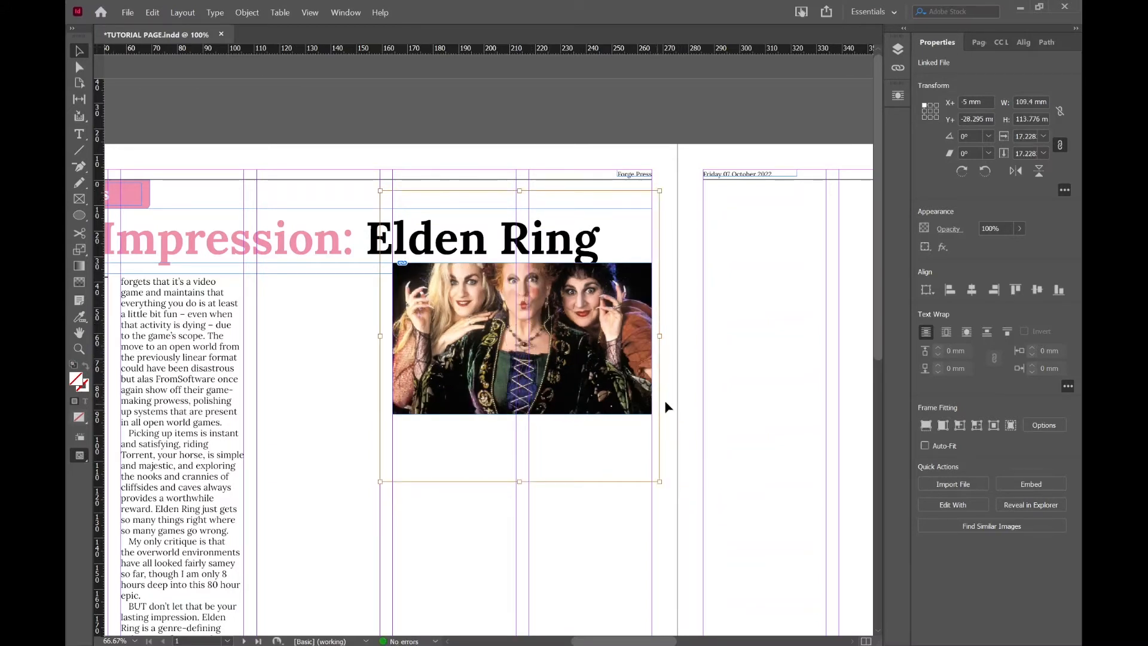
Extend the frame's lower edge to a height of about 80 mm, without scaling the photo.
key("ctrl+alt+c")
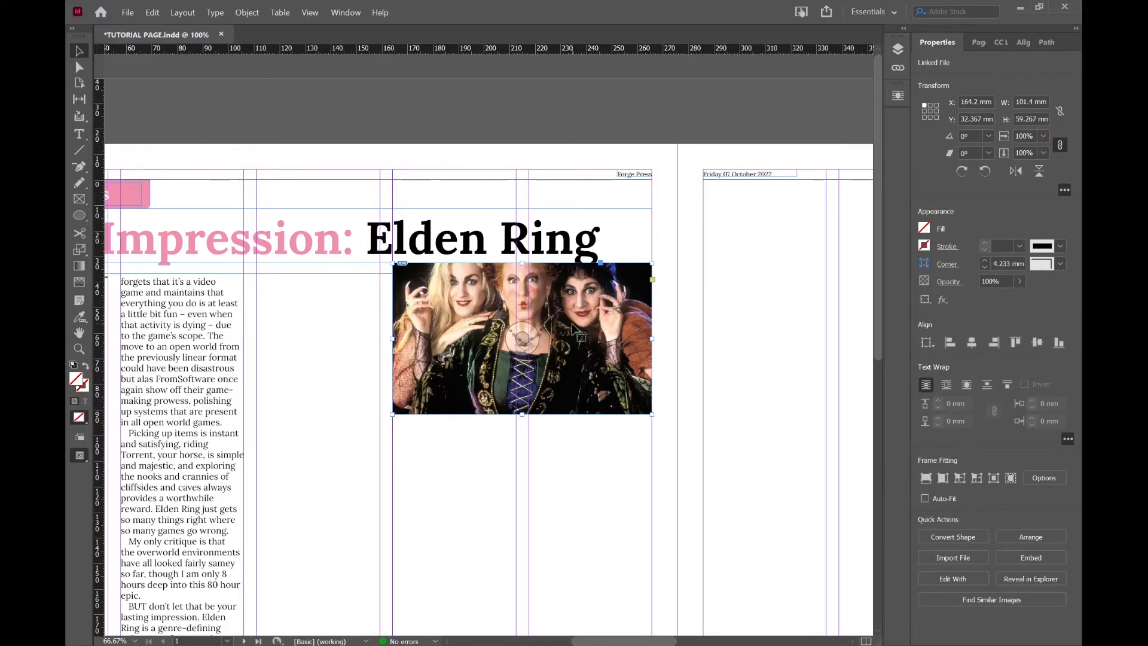
left_click_drag(521, 414, 520, 468)
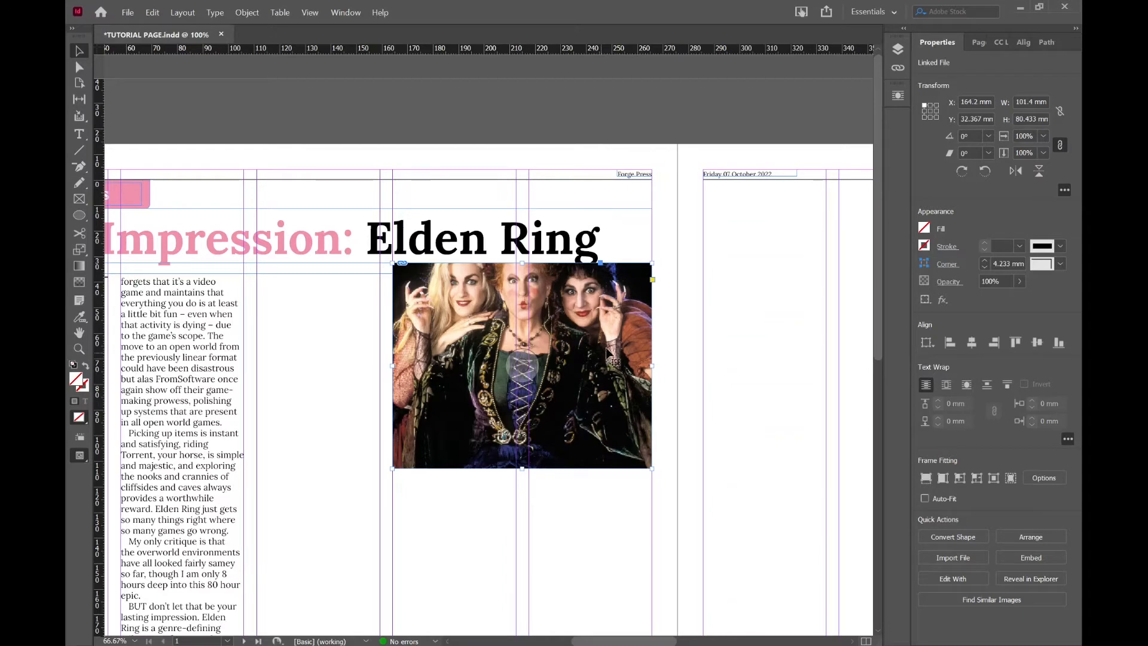
left_click(671, 295)
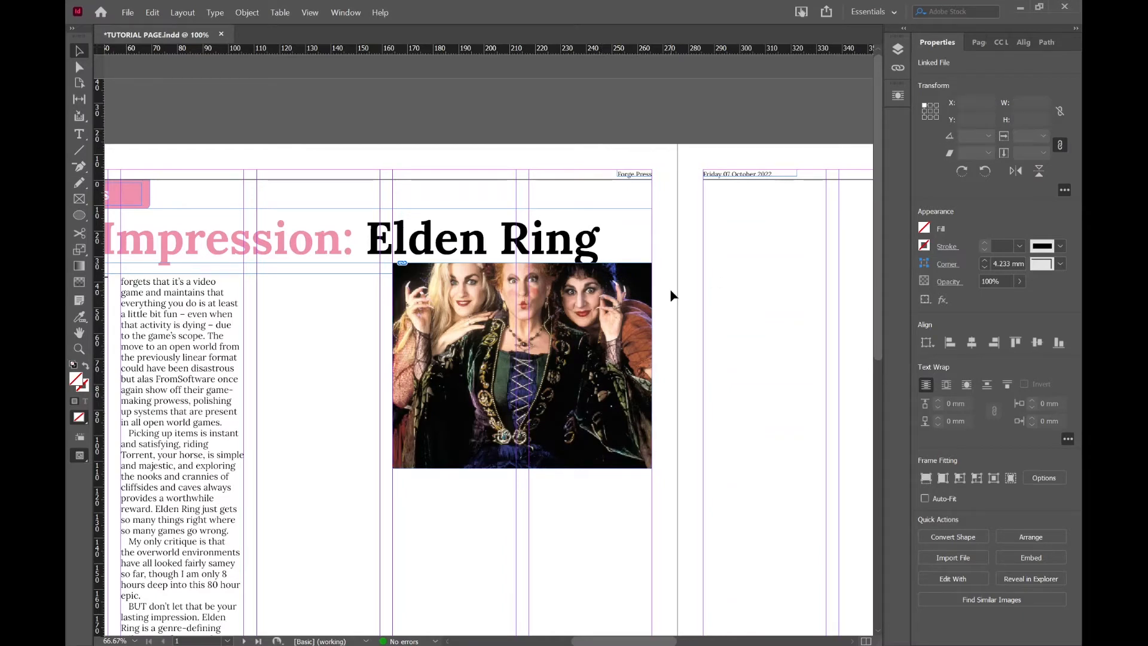
left_click(597, 341)
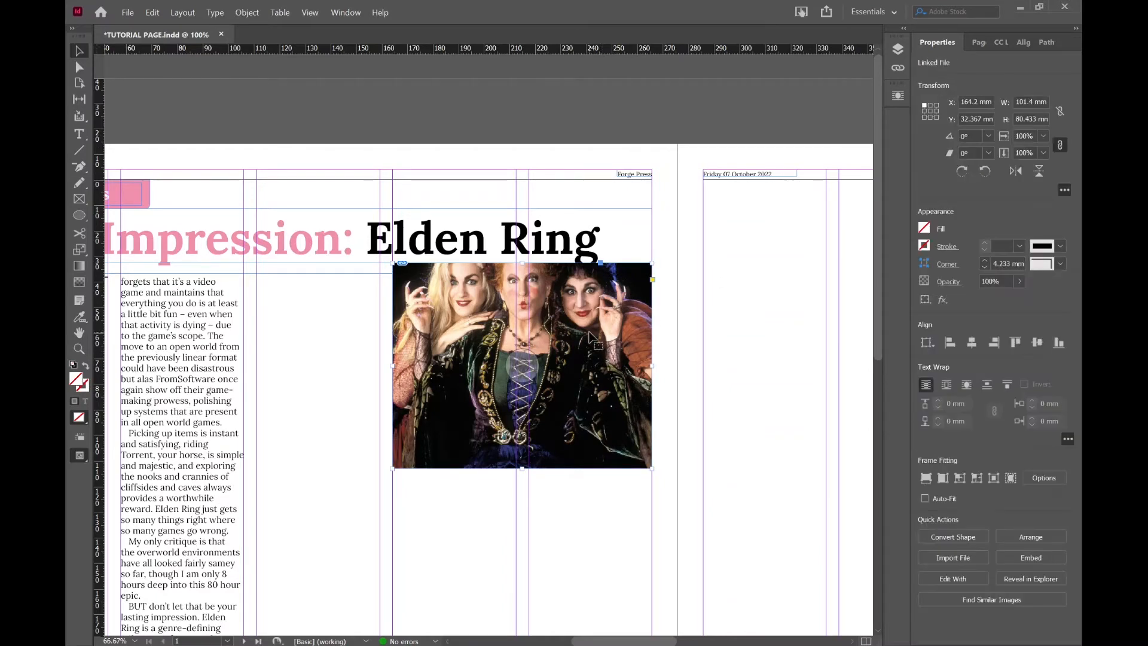
double_click(508, 323)
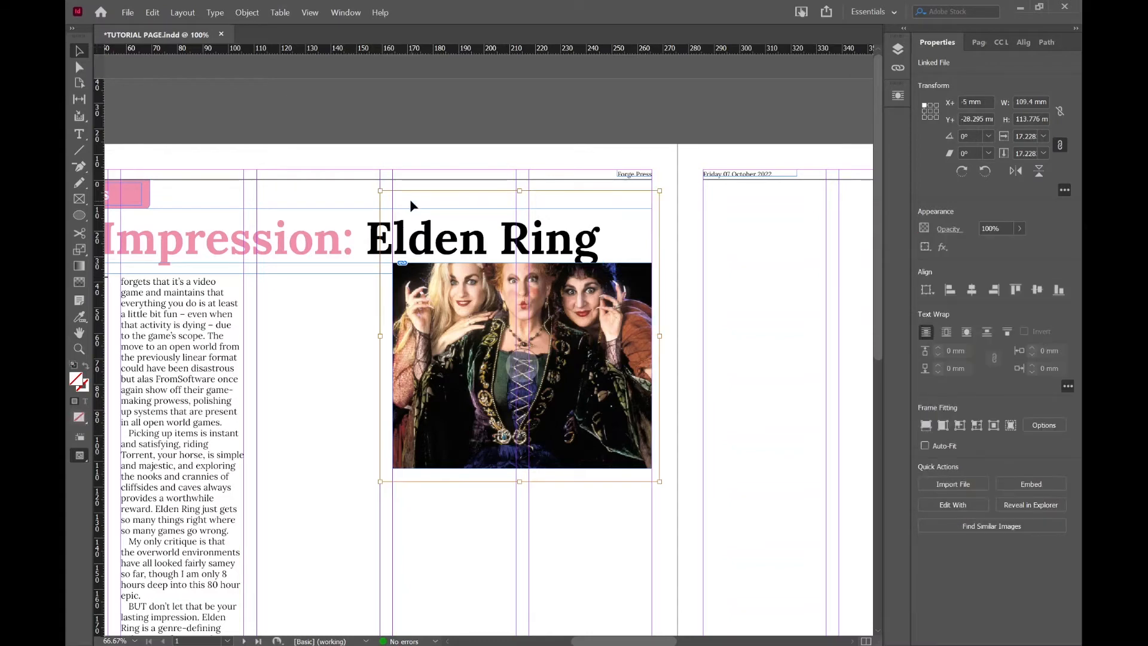
key("Escape")
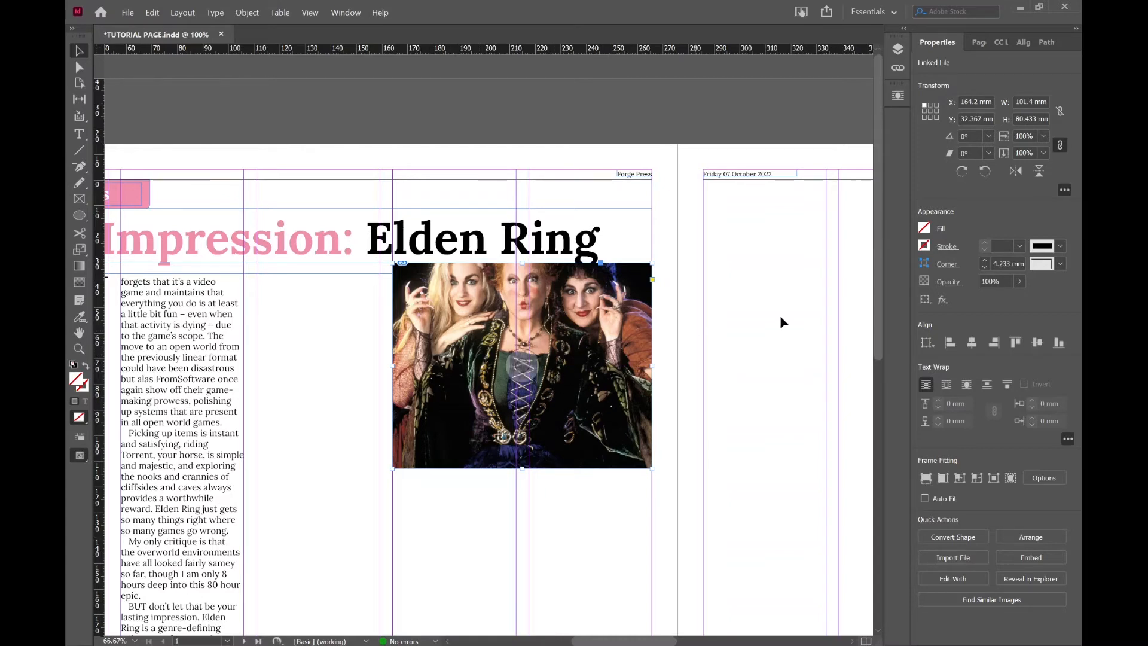
Set the frame's height to 101.4 mm and lower the frame to a Y position of about 36.7 mm.
left_click_drag(1017, 116, 1032, 117)
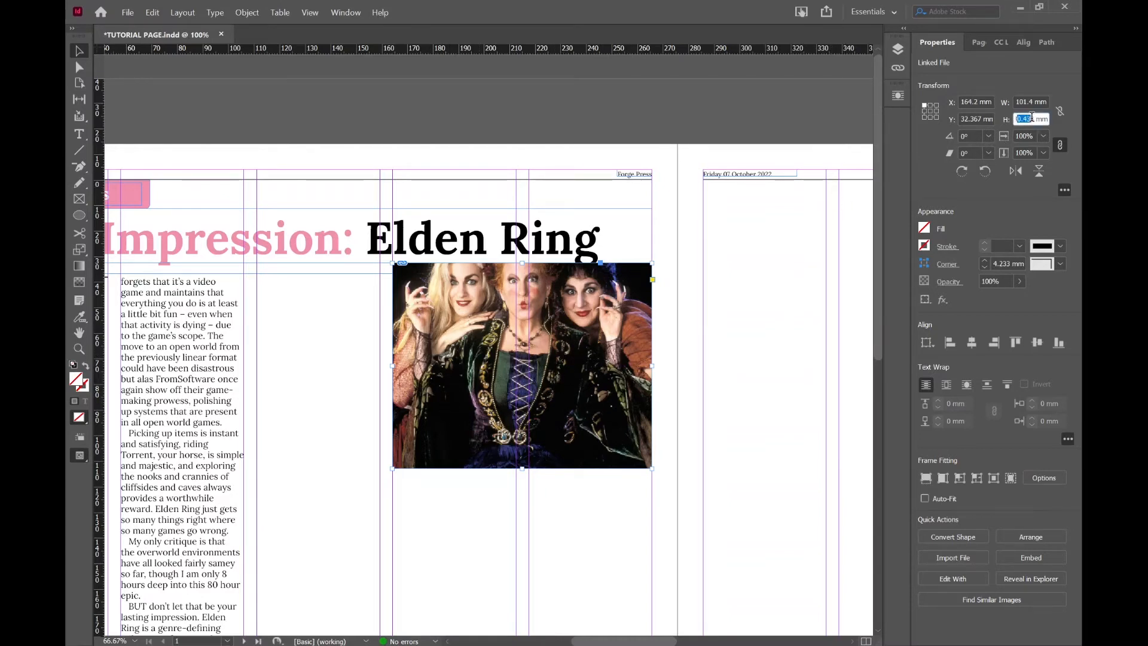
key("BackSpace")
type("101.")
key("Return")
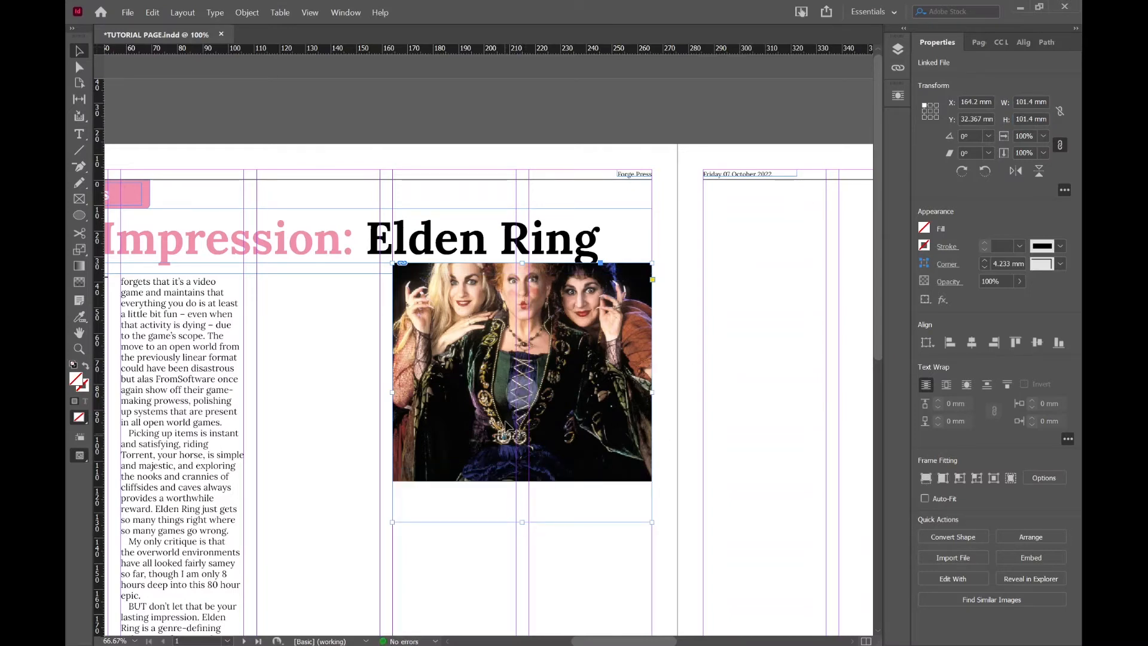
left_click_drag(594, 414, 596, 427)
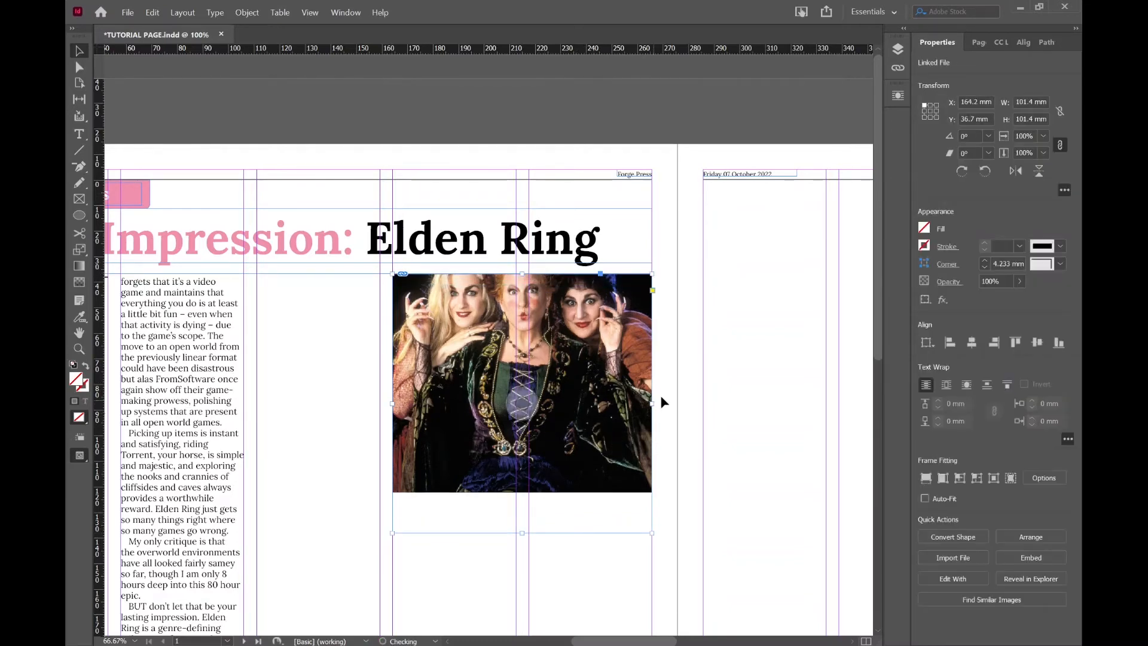
Reposition the photo inside the square frame to offsets of about X -3.25 mm and Y -8.3 mm.
key("ctrl+minus")
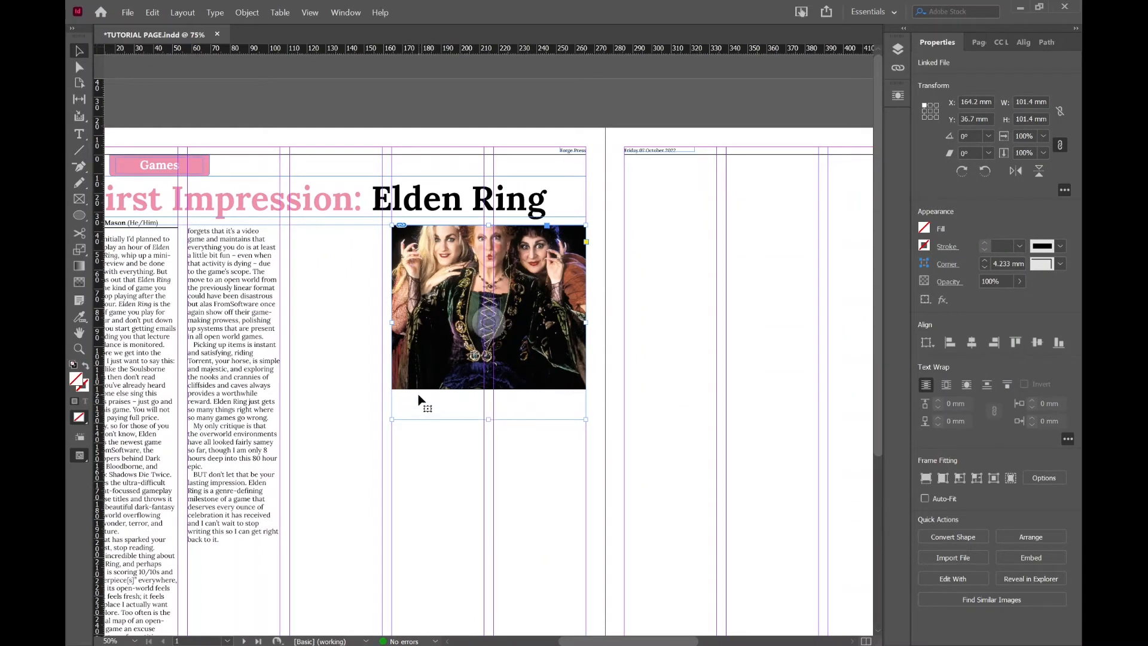
double_click(524, 346)
left_click_drag(525, 346, 538, 392)
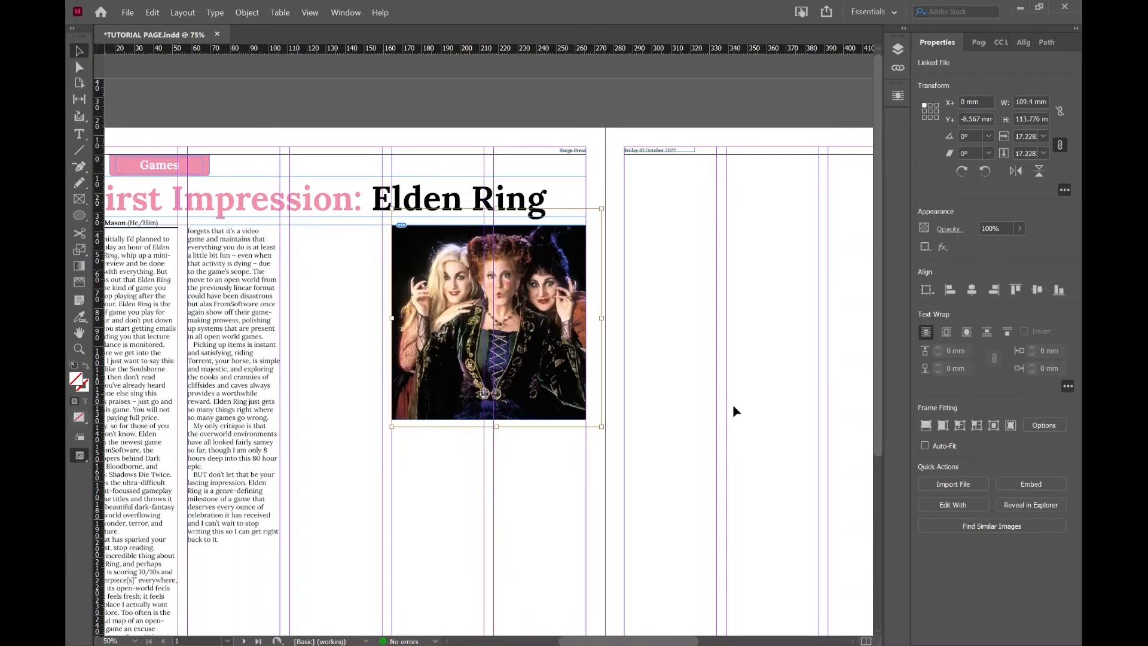
key("Left")
key("Left")
key("Left")
key("Left")
key("Left")
key("Left")
key("Left")
key("Left")
key("Left")
key("Left")
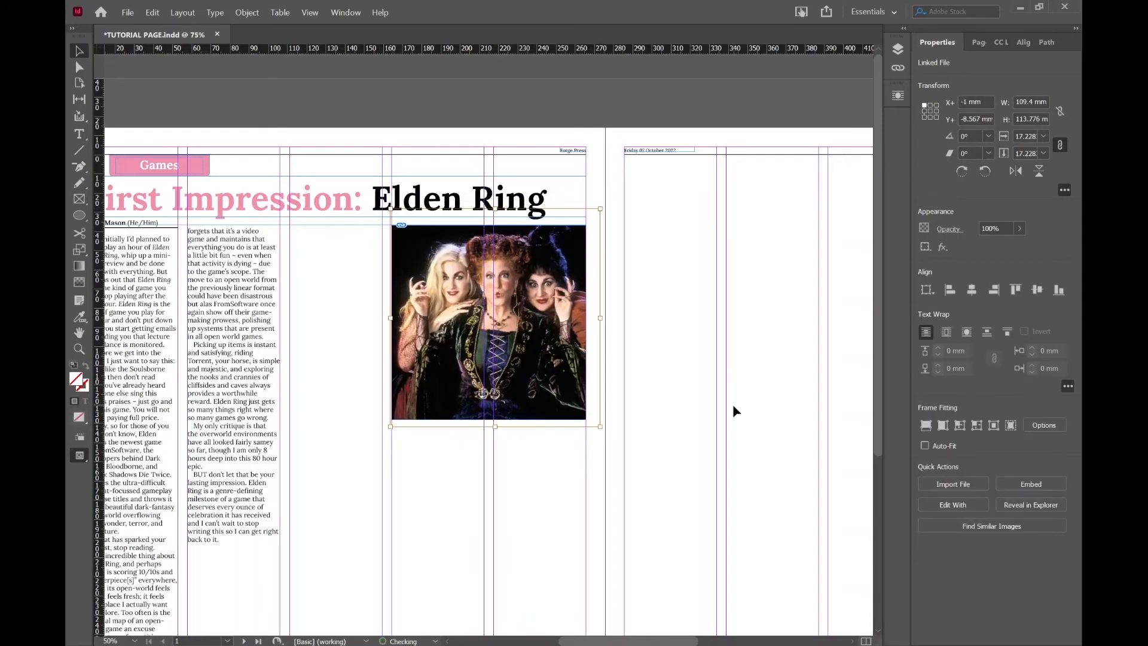
key("Left")
key("Left")
key("Left")
key("Down")
key("Down")
key("Down")
key("Down")
key("Down")
key("Down")
key("Down")
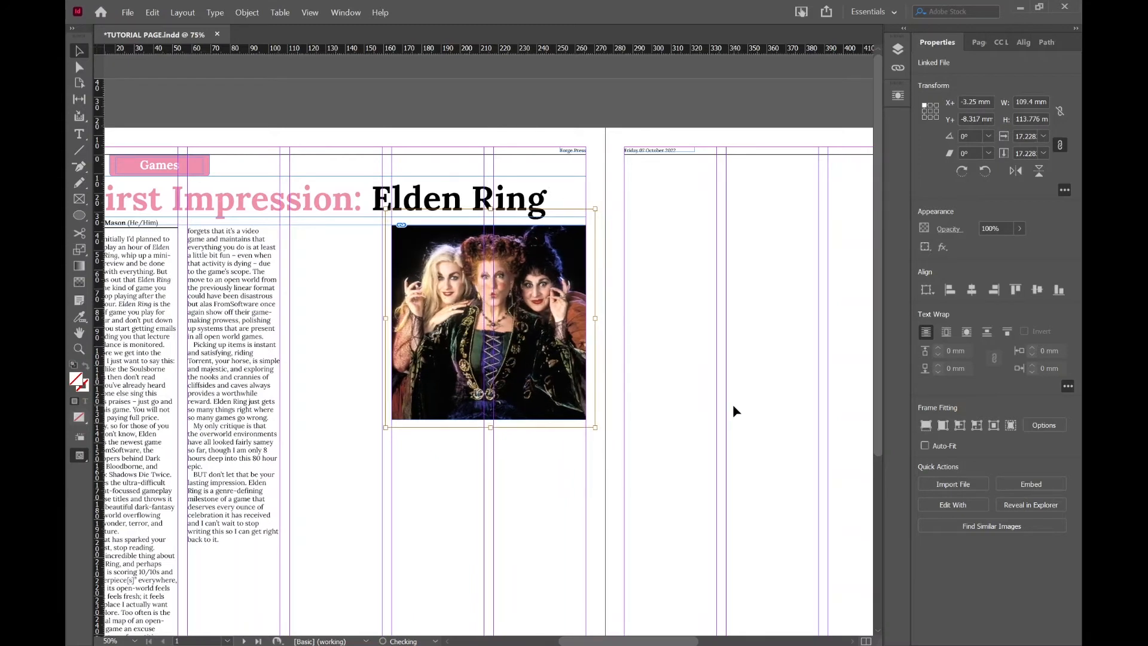
Enlarge the photo proportionally to about 22.3% so it extends beyond the frame's edges.
left_click_drag(596, 429, 630, 467)
left_click_drag(385, 466, 352, 482)
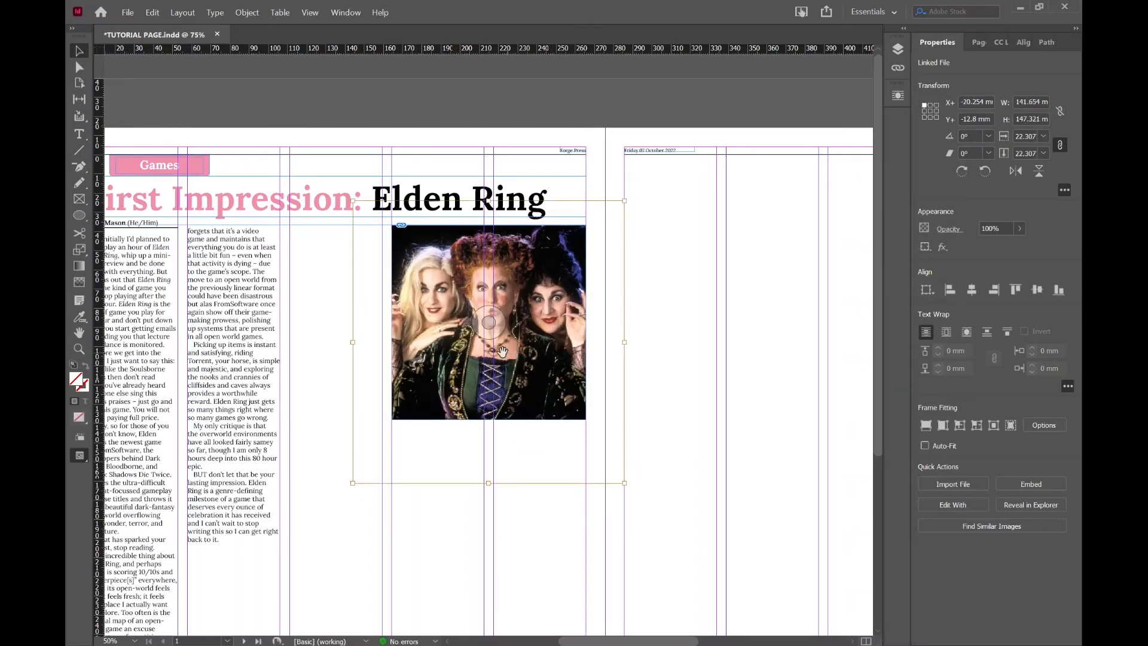
Try stretching the photo's width to about 230 mm, undo the distortion, and reselect the frame.
left_click_drag(353, 342, 183, 342)
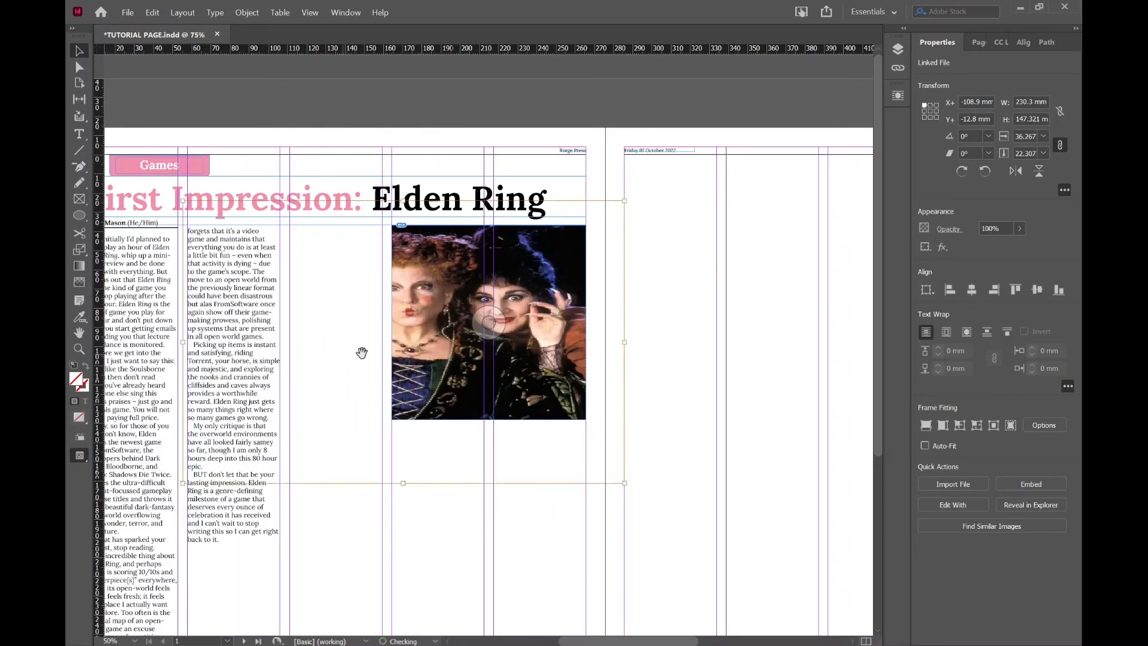
key("ctrl+z")
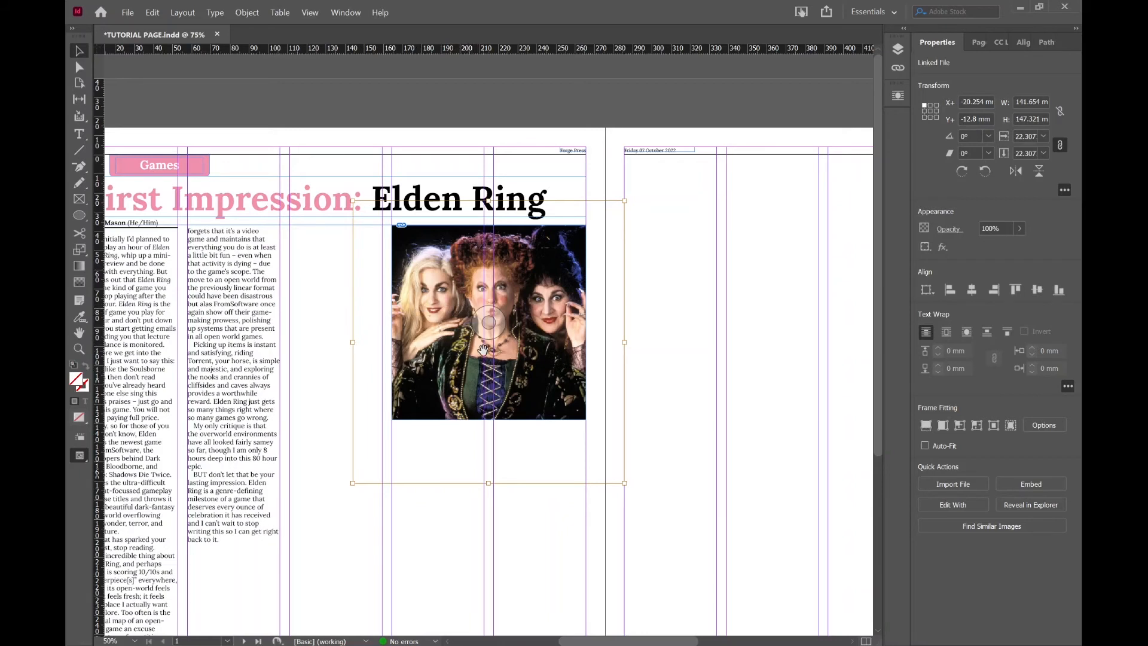
left_click(638, 317)
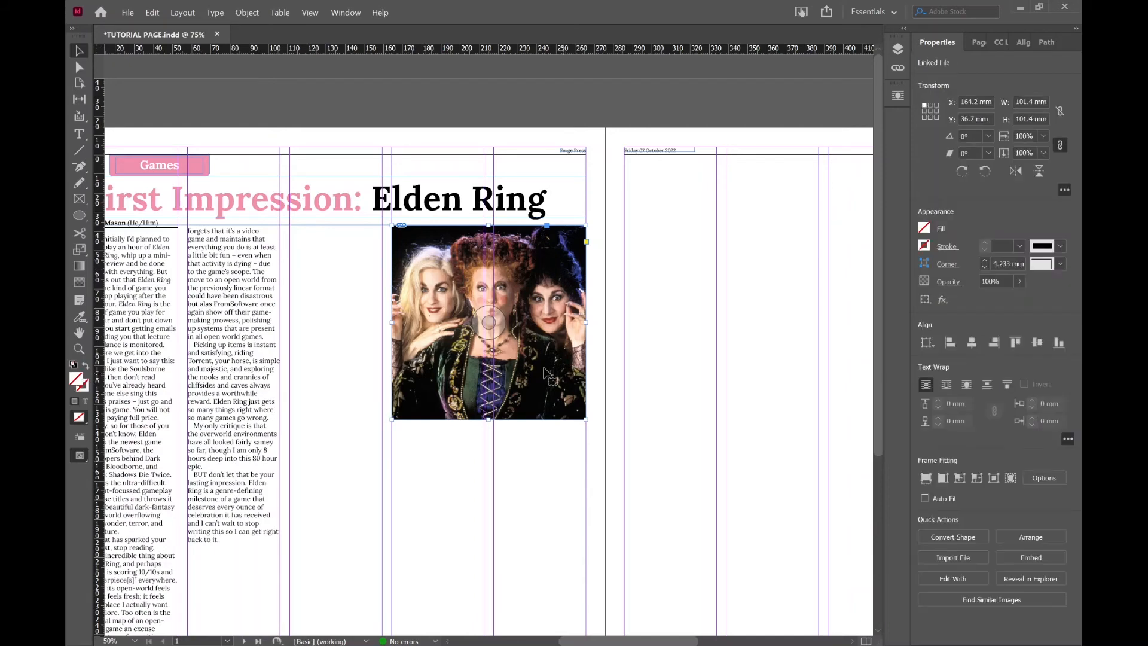
double_click(504, 374)
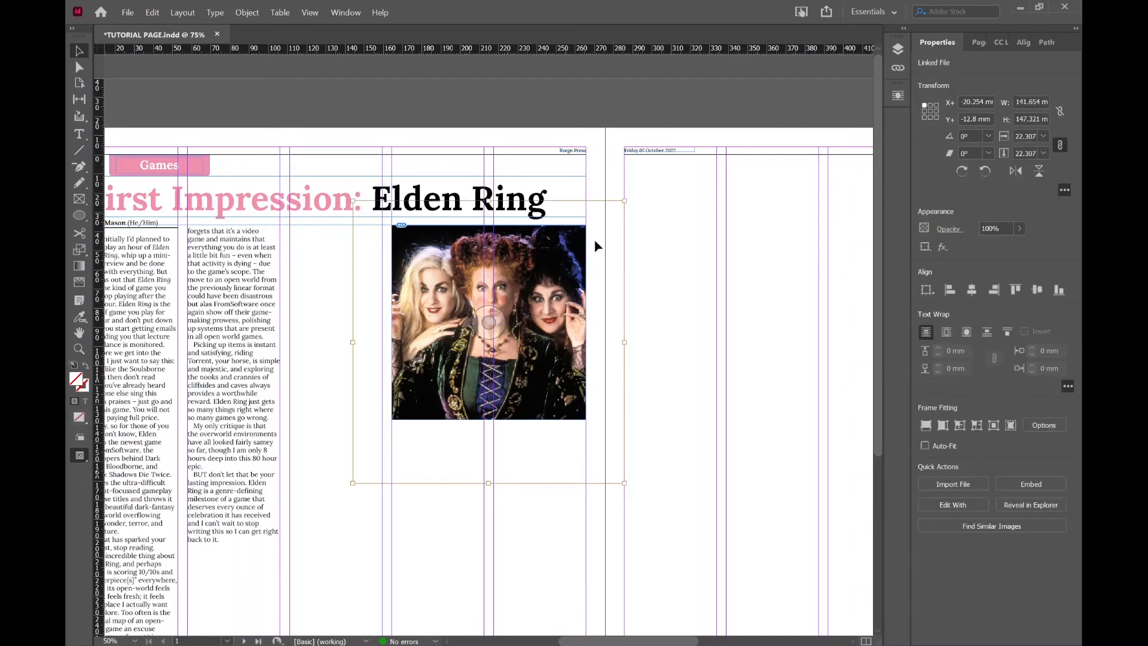
left_click(541, 399)
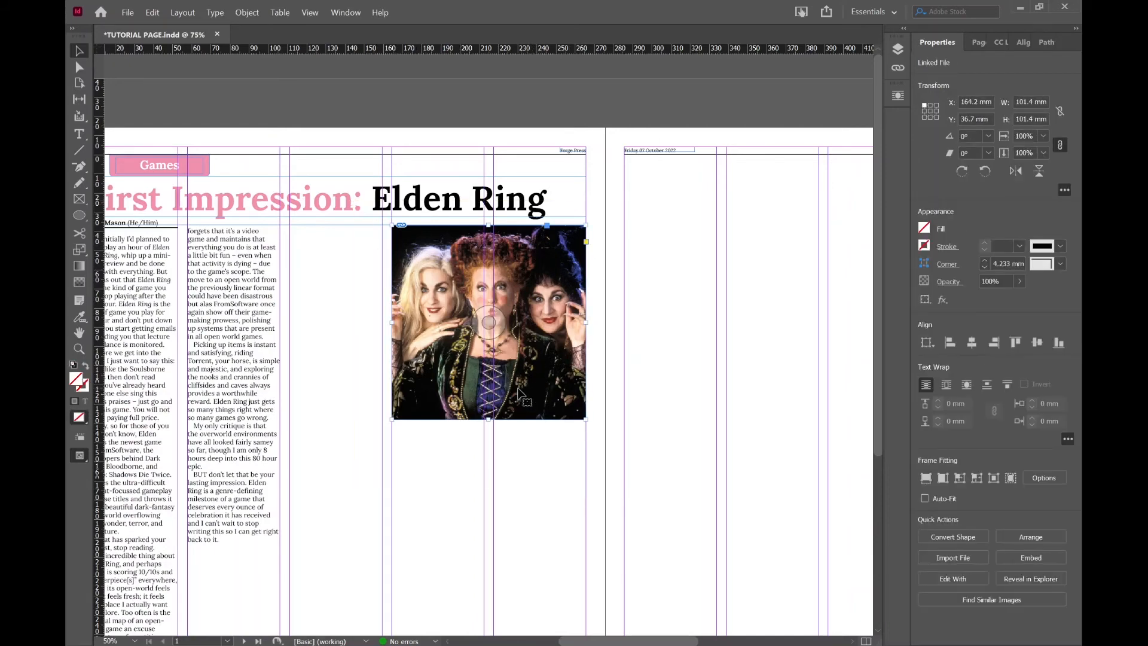
left_click(594, 417)
key("ctrl+minus")
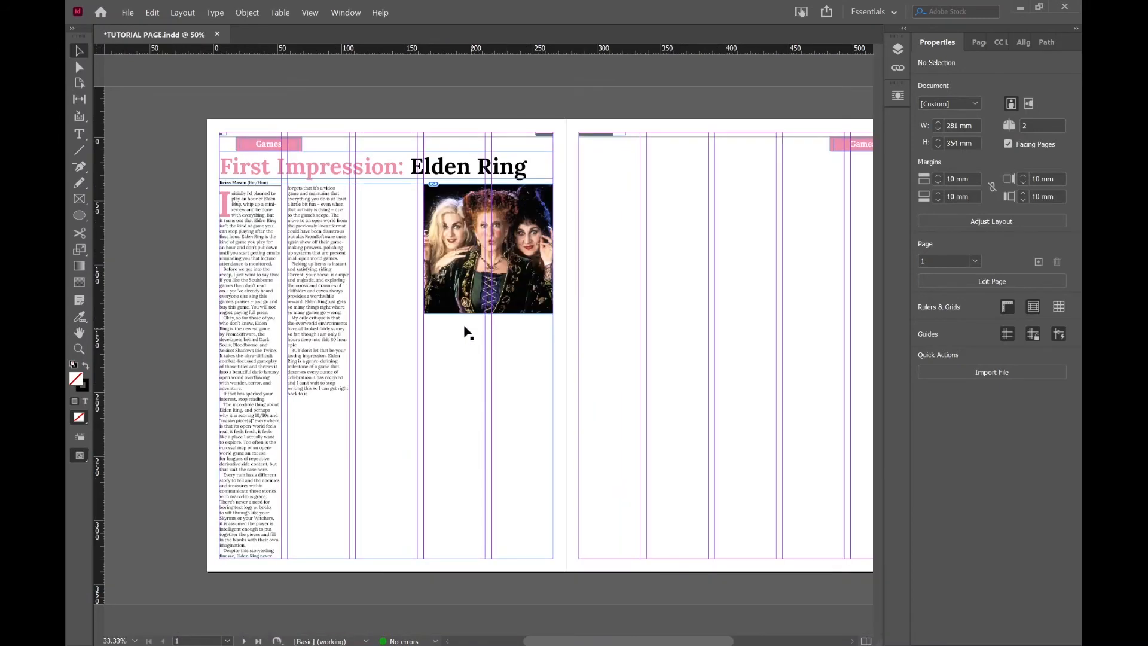
key("ctrl+equal")
key("ctrl+equal")
key("ctrl+equal")
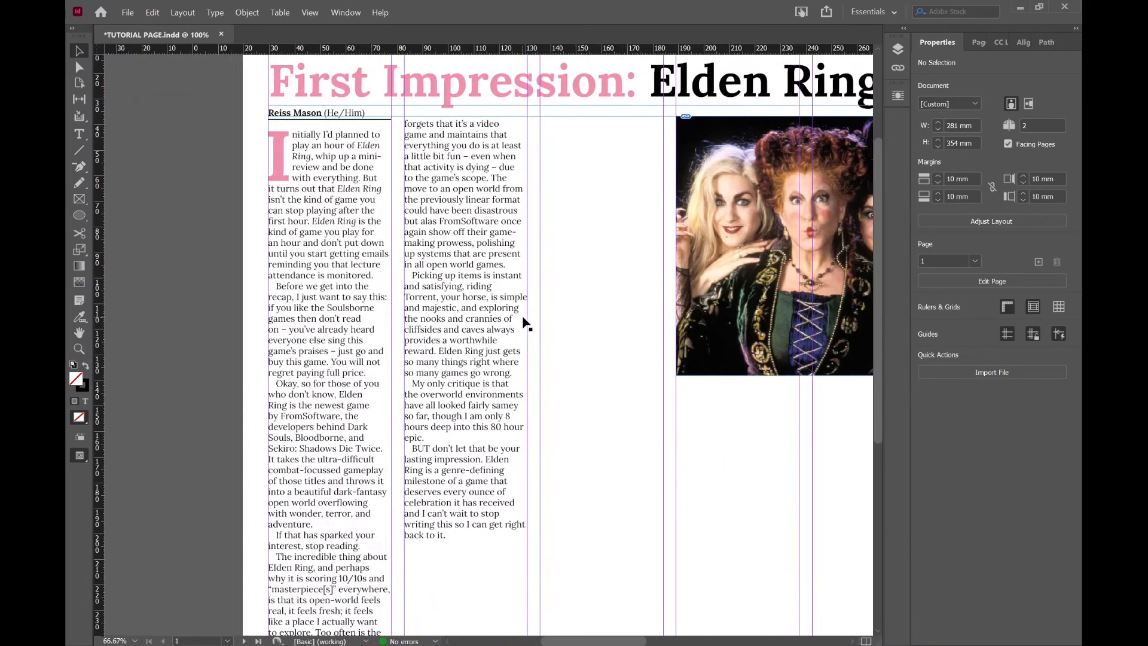
Wrap text around the photo's bounding box, try it over the second text column, and return the frame to X 164.2 mm and Y 36.6 mm.
left_click(759, 227)
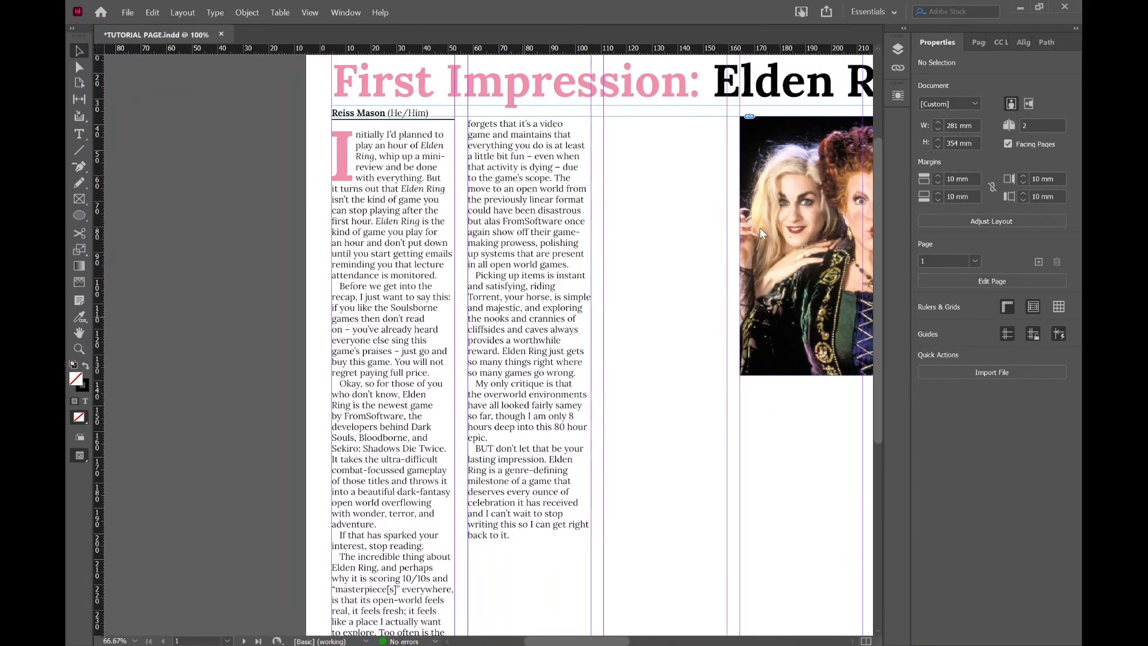
scroll(759, 227, "right", 3)
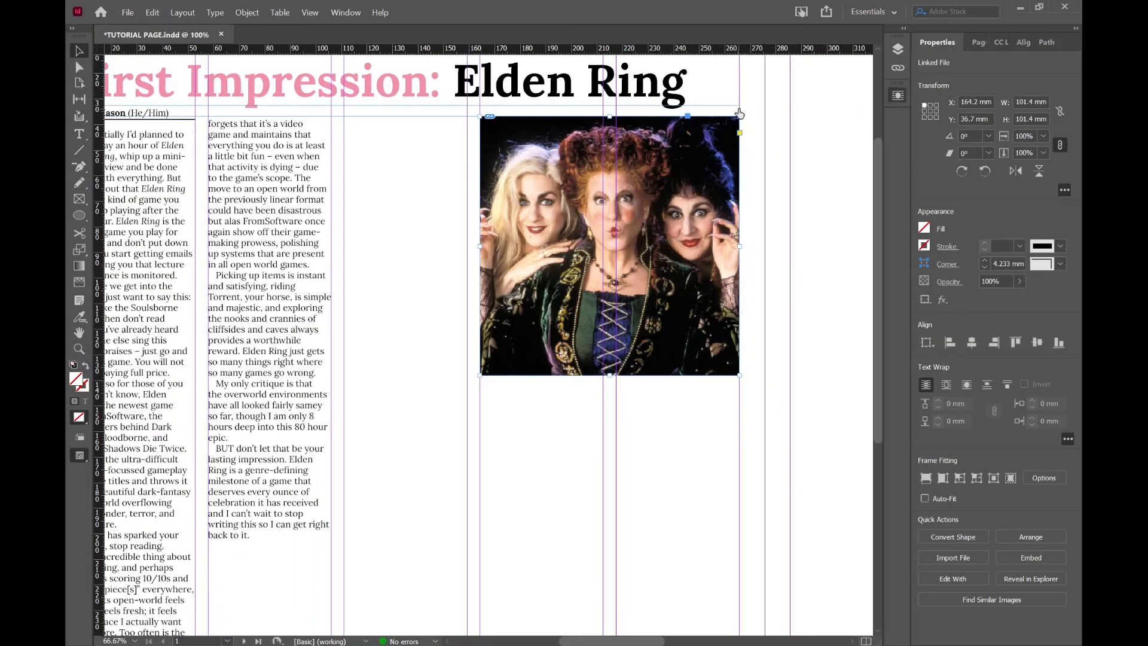
left_click_drag(538, 176, 288, 205)
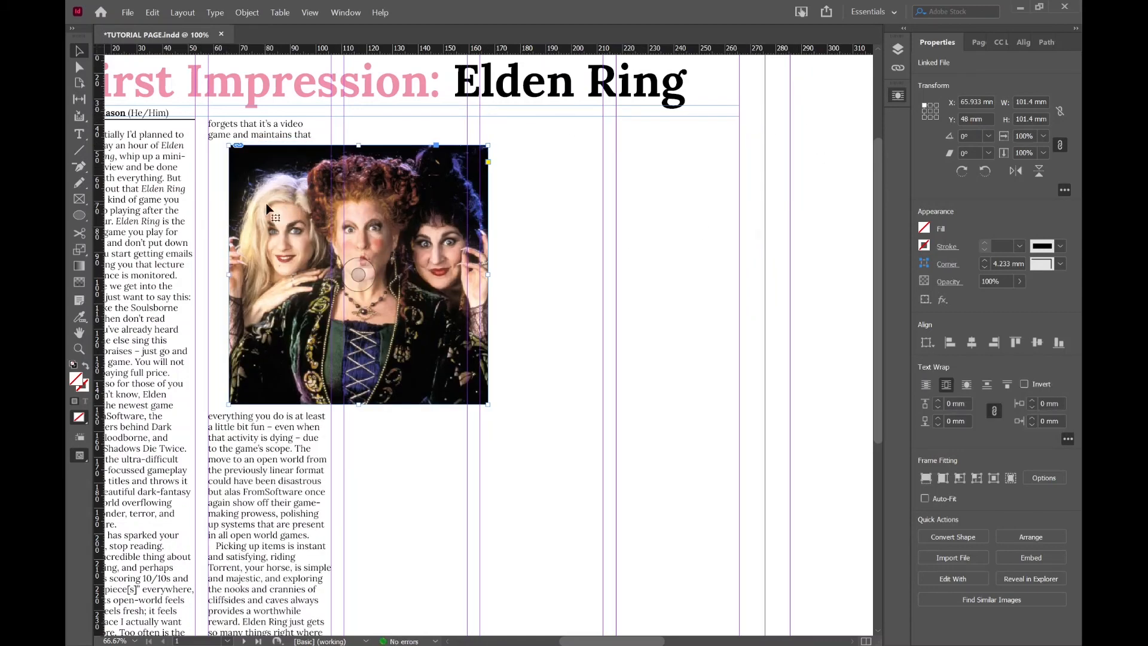
left_click_drag(271, 209, 297, 212)
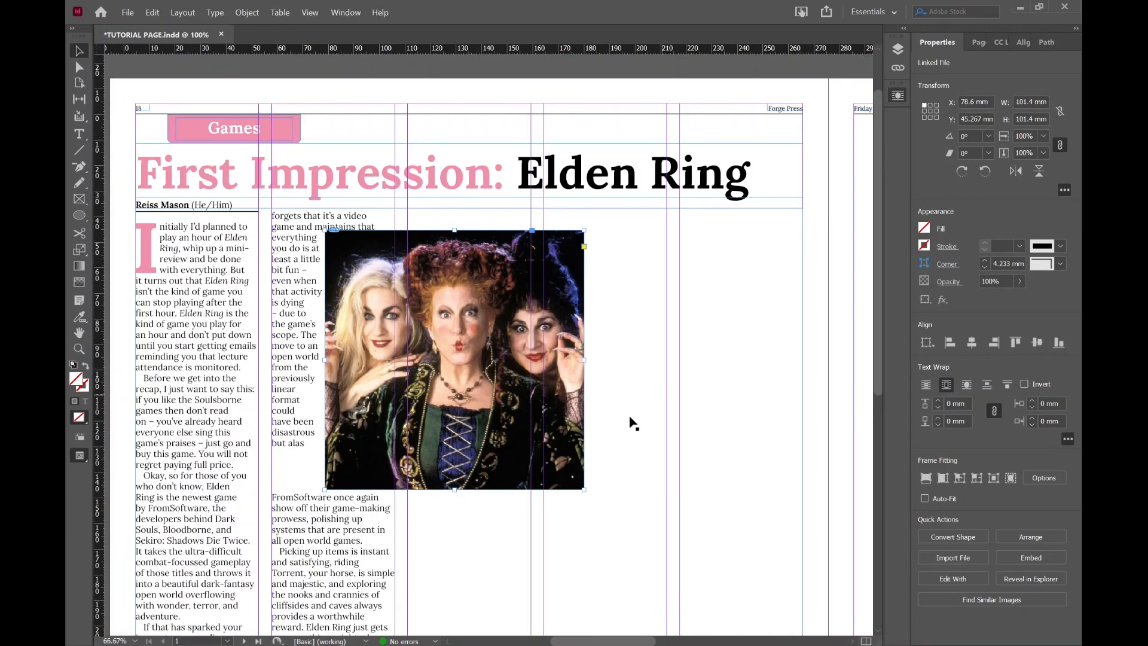
left_click_drag(489, 320, 708, 296)
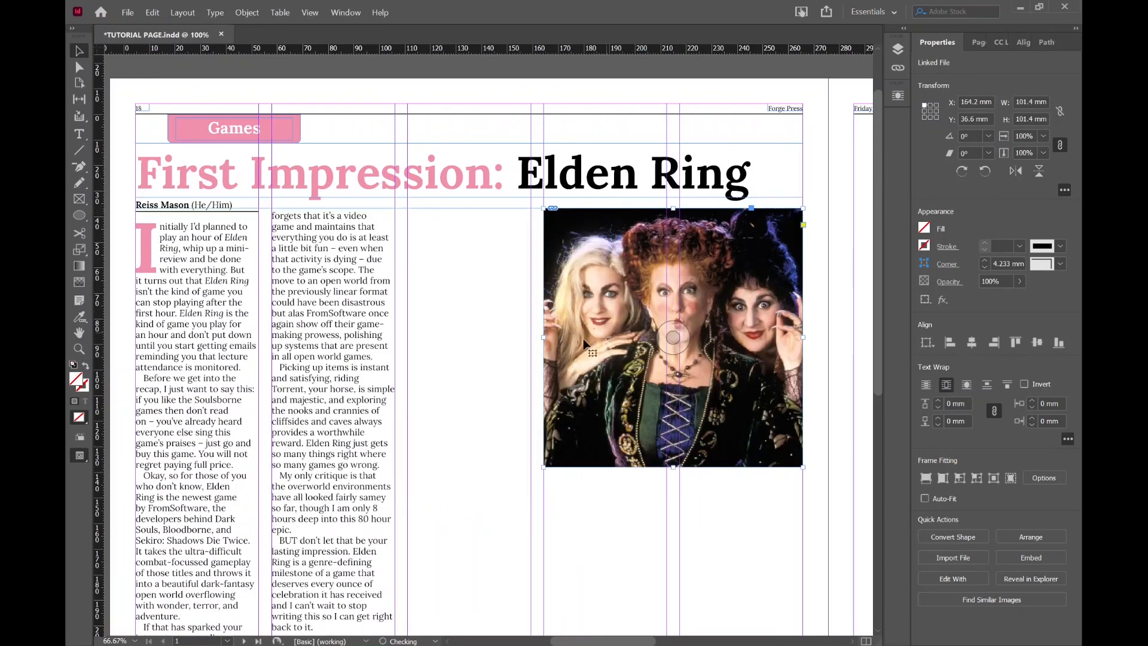